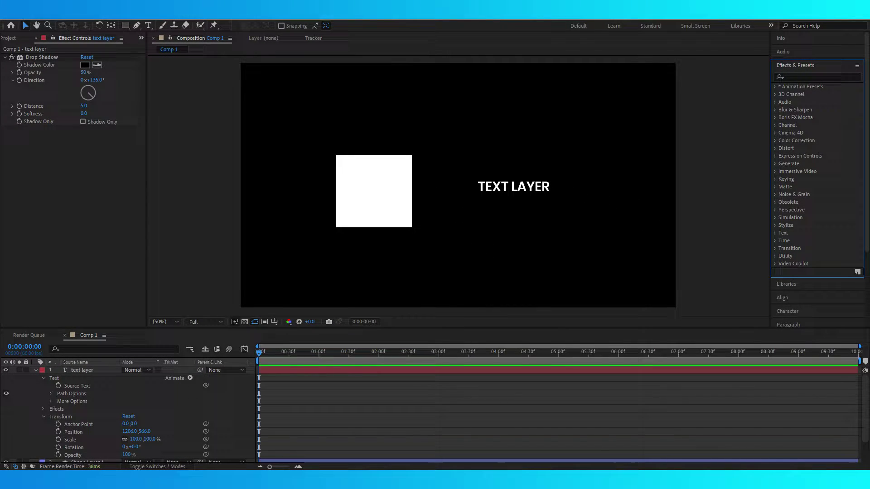
- Search the Effects & Presets library for 'Desired Effect', which returns not found
click(816, 76)
text(Desired)
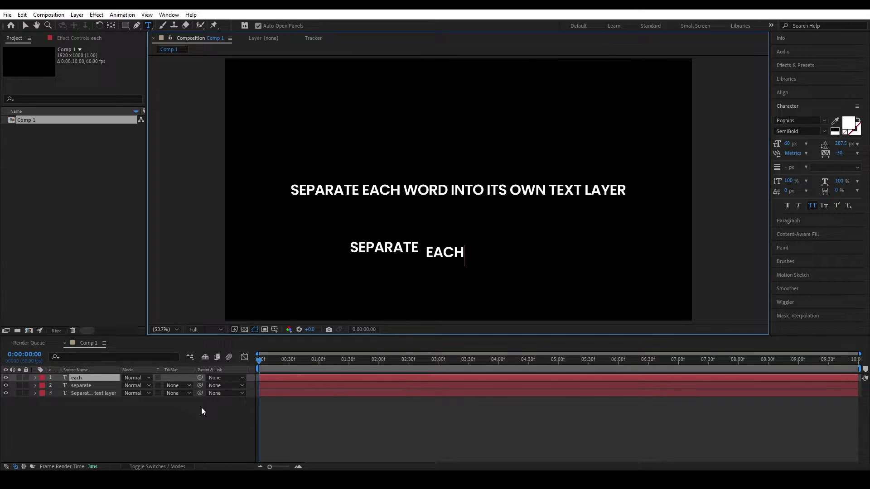
text(own)
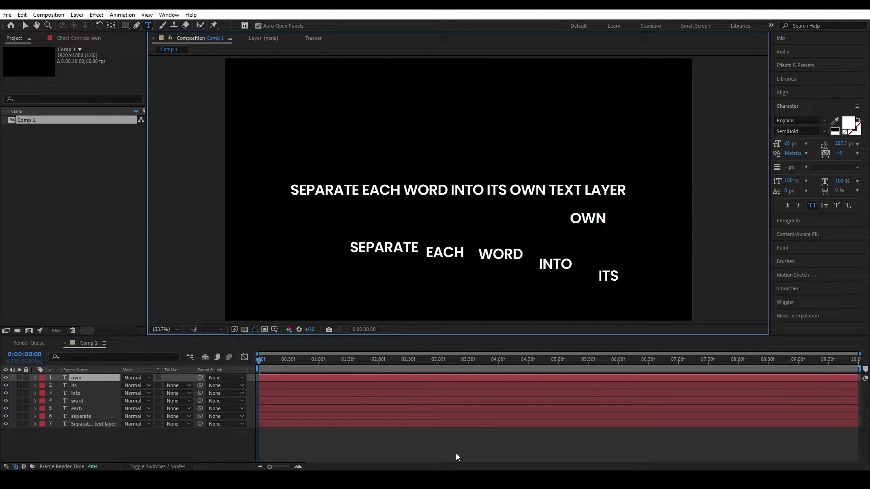
- Create separate text layers for the words TEXT and LAYER
click(592, 233)
text(text)
click(626, 235)
text(layer)
click(107, 436)
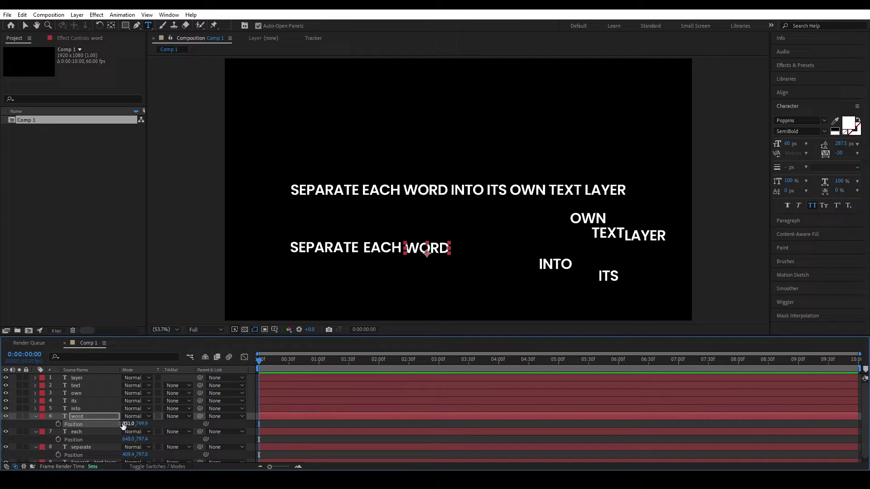
- Move the ITS, OWN and LAYER word layers into the lower line beneath the sentence
click(608, 276)
drag(608, 276, 491, 248)
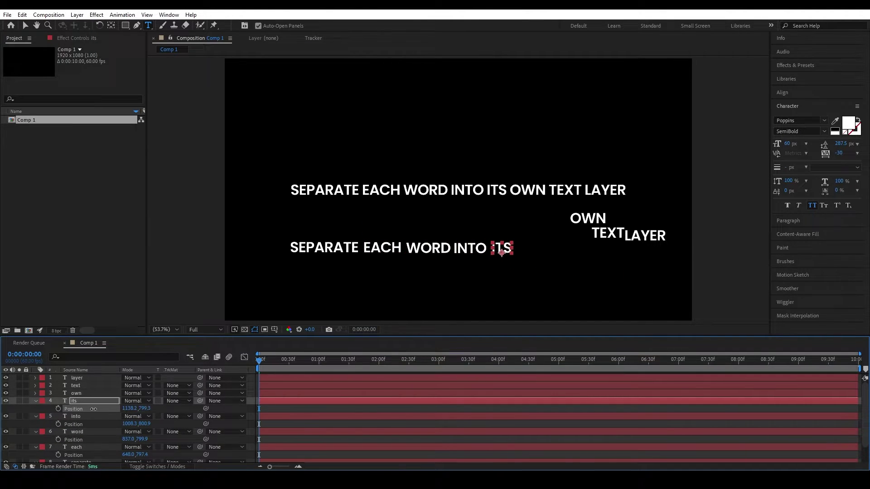
click(588, 219)
drag(588, 218, 539, 238)
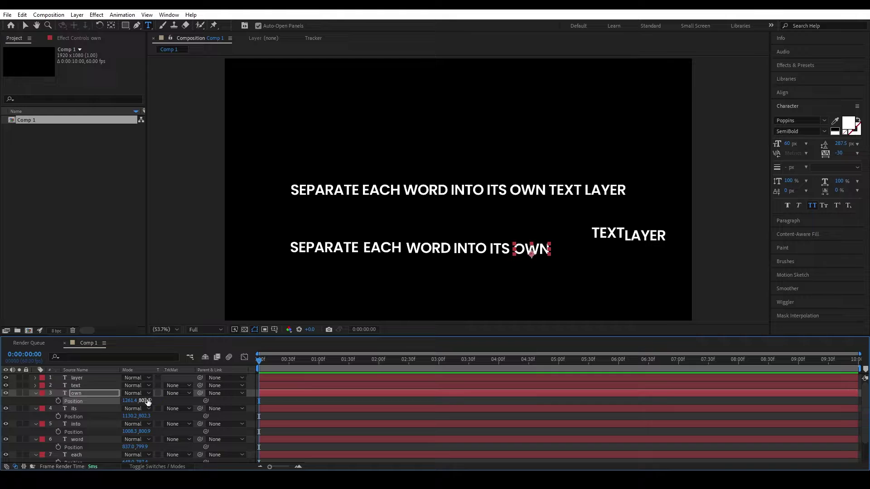
click(645, 235)
drag(645, 235, 605, 247)
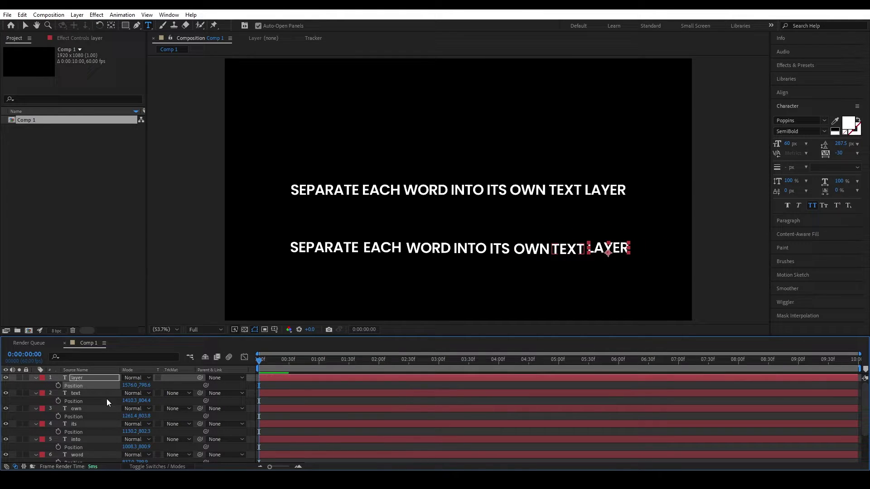
click(448, 283)
- At full-size view, realign the its, layer, text, own and into word layers
key(slash)
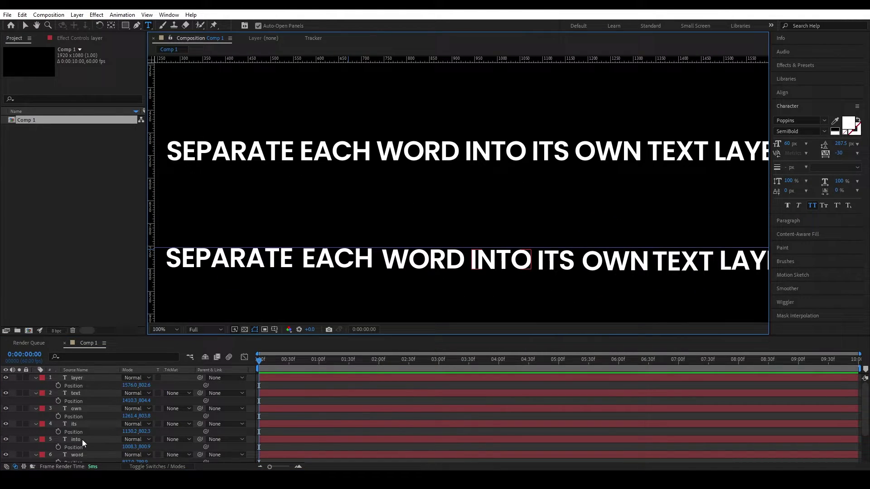
click(84, 424)
click(78, 408)
click(79, 393)
click(78, 378)
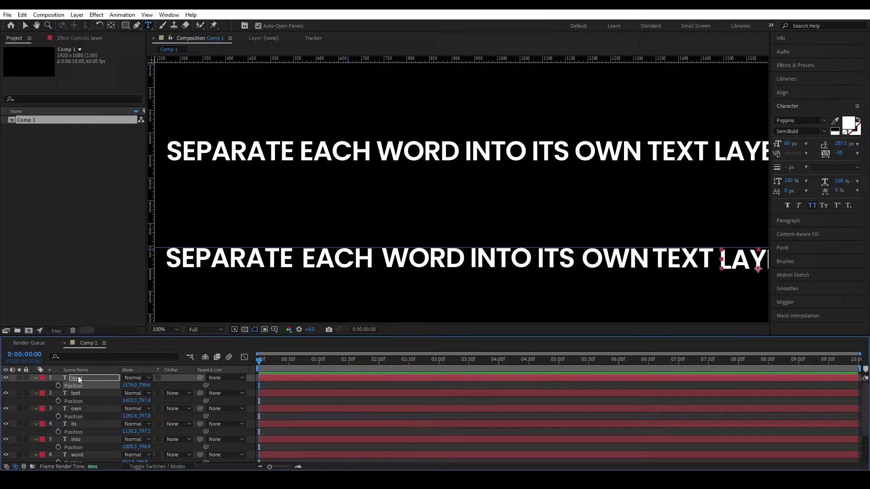
scroll(80, 422, down, 1)
click(81, 432)
click(81, 447)
click(81, 432)
click(85, 416)
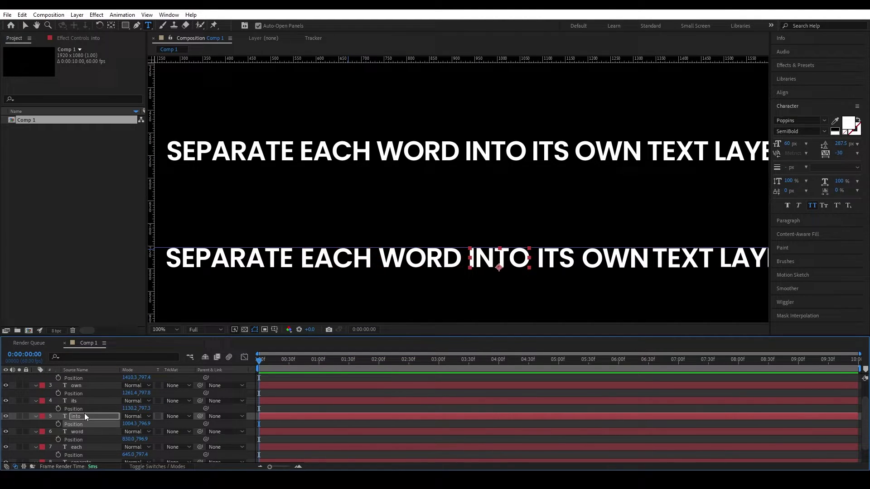
- Nudge the EACH word layer, fit the comp in view, and name the new text document
click(158, 329)
click(176, 197)
click(319, 407)
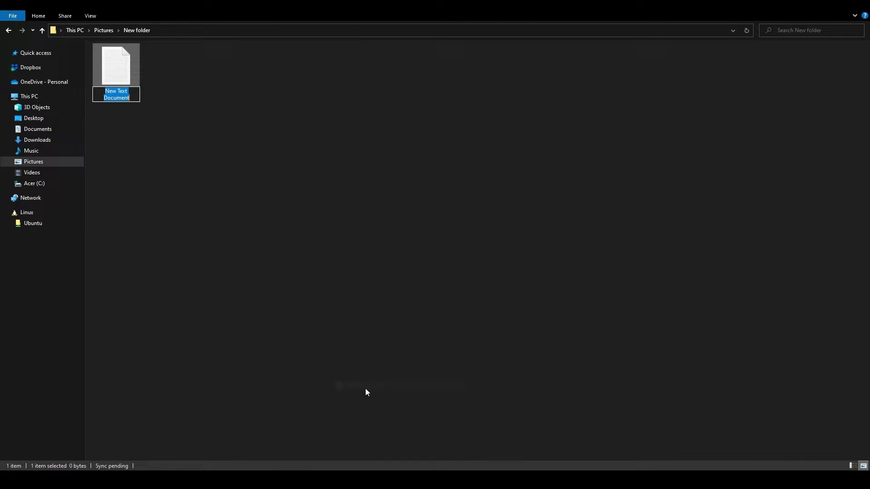
- Paste the word-splitting script into Notepad and save it as Text Separation Effect.jsx
key(Return)
key(Return)
click(515, 172)
text(// Split a text layer into separate layers for each word with readable spacing  var textLayer = app.project.activeItem.selectedLayers[0];  if (textLayer && textLayer instanceof TextLayer) {     var comp = app.project.activeItem;     var words = textLayer.sourceText.value.text.split(" ");     var wordLayers = [];      for (var i = 0; i < words.length; i++) {         var wordLayer = comp.layers.addText(words[i]);         wordLayers.push(wordLayer);     }      // Position the word layers with readable spacing     var totalWidth = 0;     for (var j = 0; j < wordLayers.length; j++) {         var wordLayer = wordLayers[j];         totalWidth += wordLayer.sourceRectAtTime(0, false).width;     }      var initialPosition = textLayer.position.value;     var spacing = 20; // Adjust the spacing as needed     var xOffset = initialPosition[0] - totalWidth / 2;      for (var k = 0; k < wordLayers.length; k++) {         var wordLayer = wordLayers[k];         var wordWidth = wordLayer.sourceRectAtTime(0, false).width;         wordLayer.position.setValue([xOffset + wordWidth / 2, initialPosition[1]]);         xOffset += wordWidth + spacing;     }      // Hide the original text layer     textLayer.enabled = false; } else {     alert("Select a text layer before running this script."); })
key(ctrl+s)
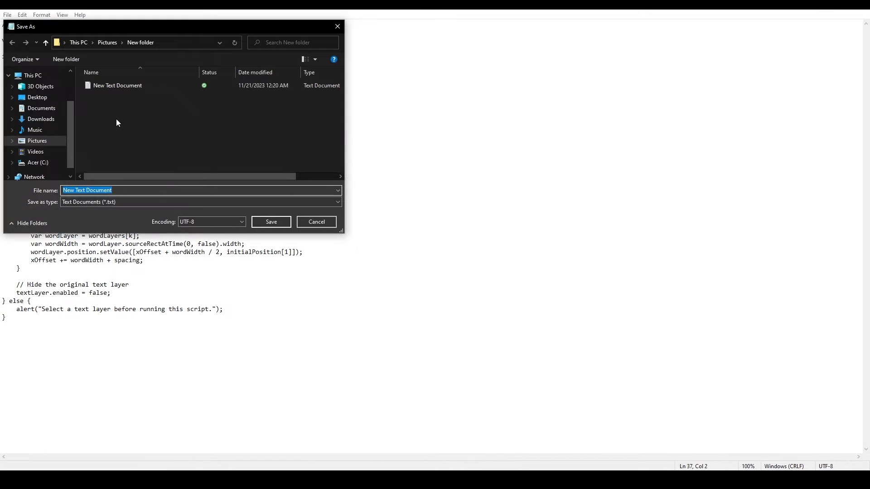
key(Return)
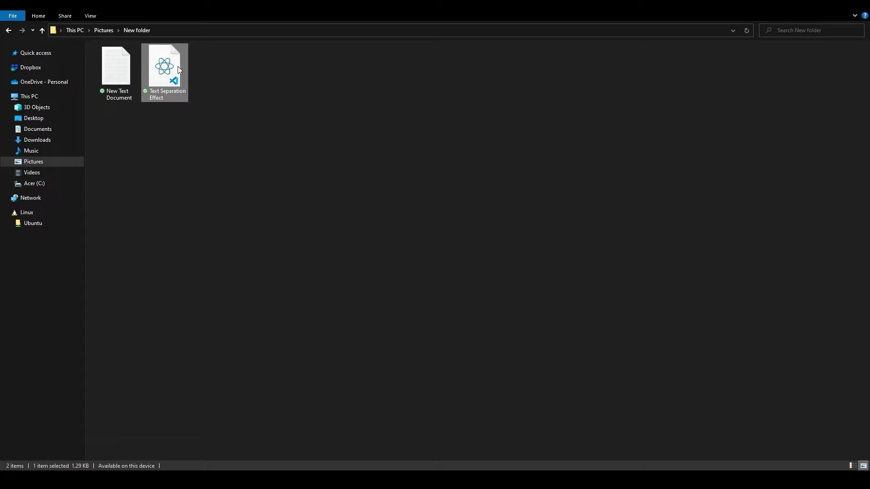
- Copy Text Separation Effect.jsx into After Effects 2022 Support Files > Scripts, approving admin access
right_click(178, 65)
click(207, 299)
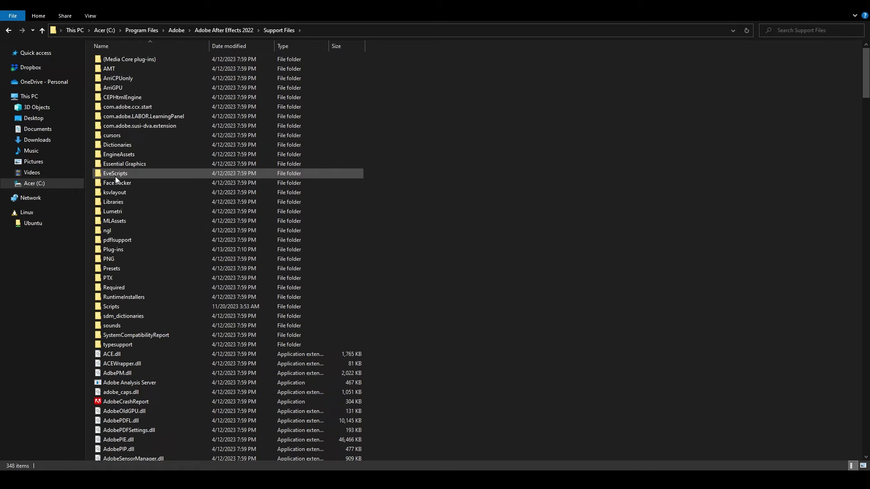
double_click(108, 305)
right_click(107, 305)
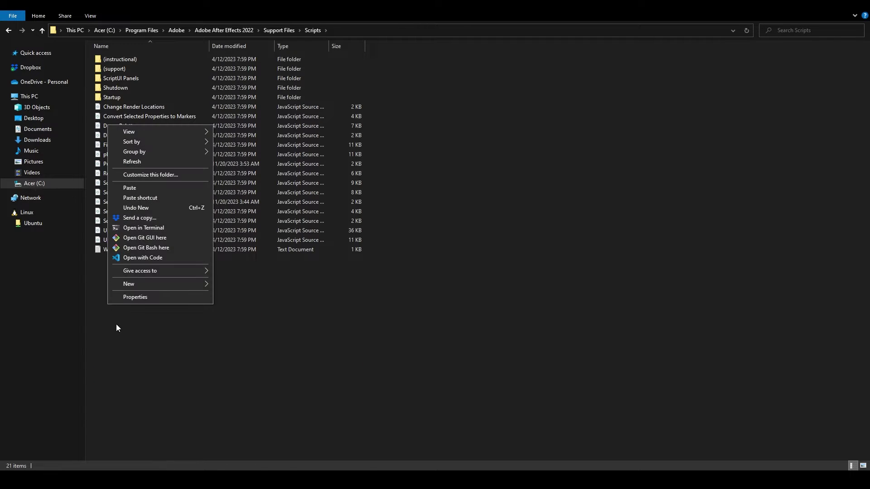
click(141, 186)
click(192, 179)
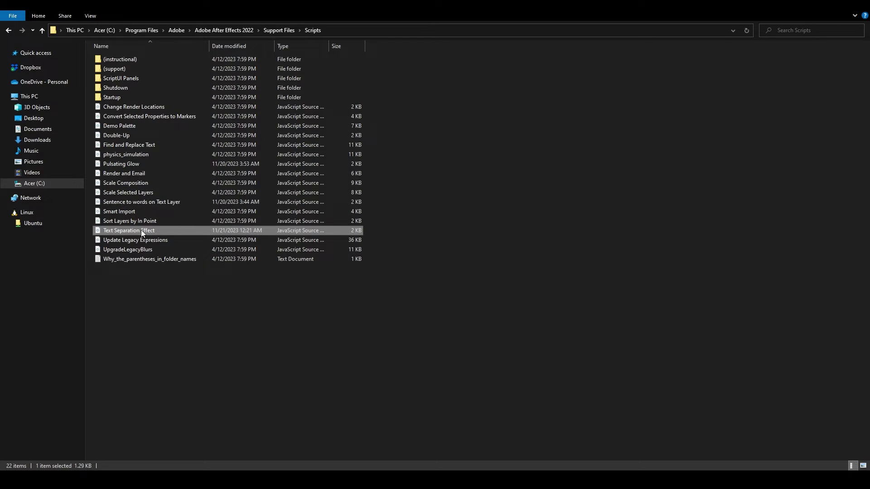
click(148, 310)
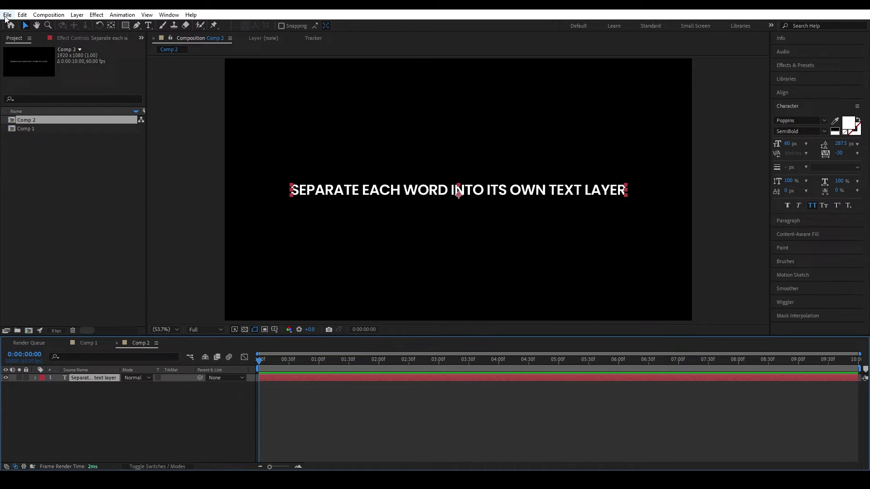
- Run the Text Separation Effect script and select all nine resulting word layers
click(6, 14)
mouse_move(24, 236)
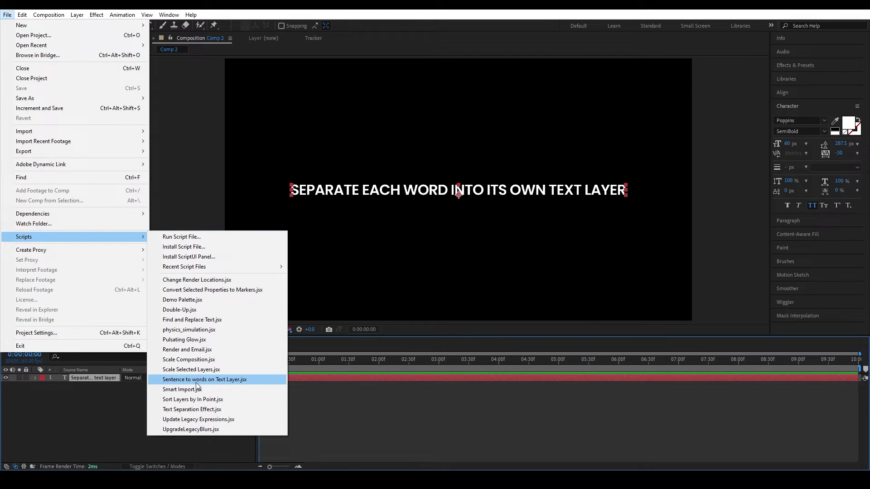
click(230, 410)
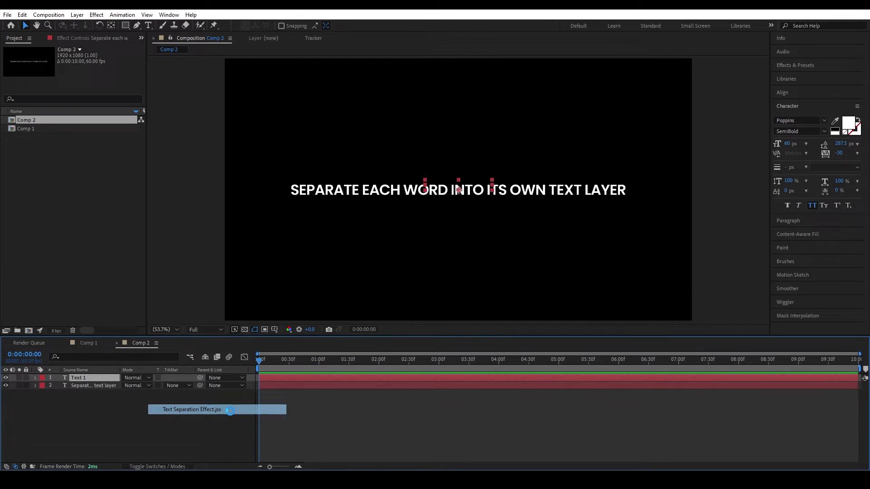
drag(85, 452, 80, 376)
- At 100% view, show rulers and drag a horizontal guide along the text
key(/)
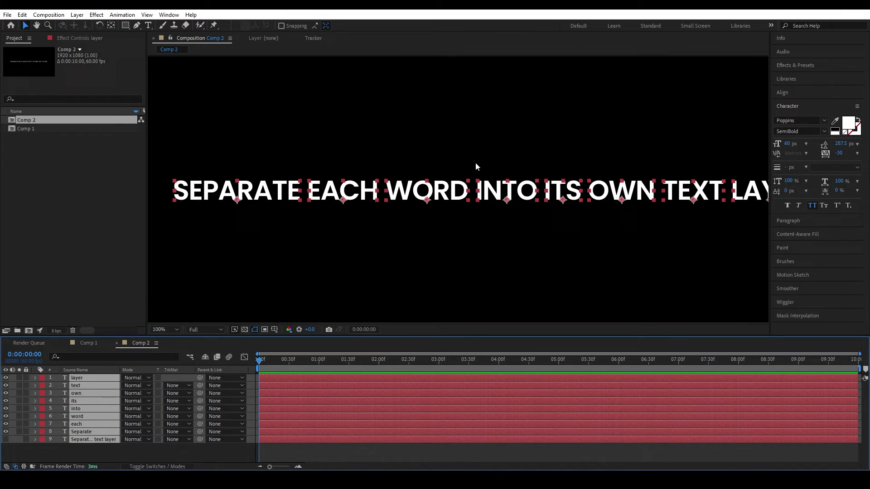
key(ctrl+r)
drag(413, 60, 460, 172)
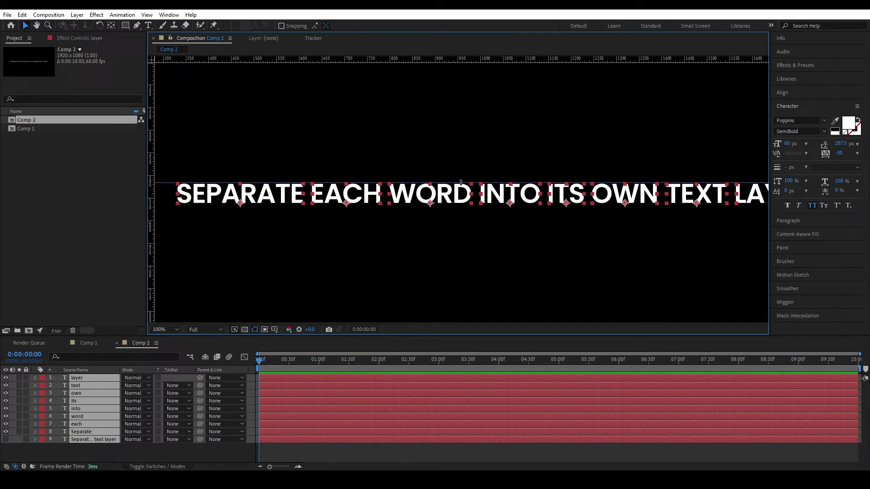
click(161, 330)
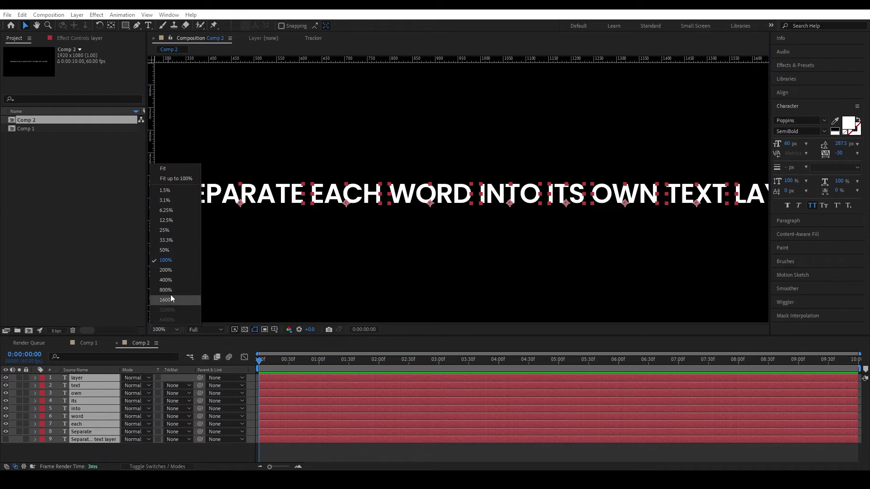